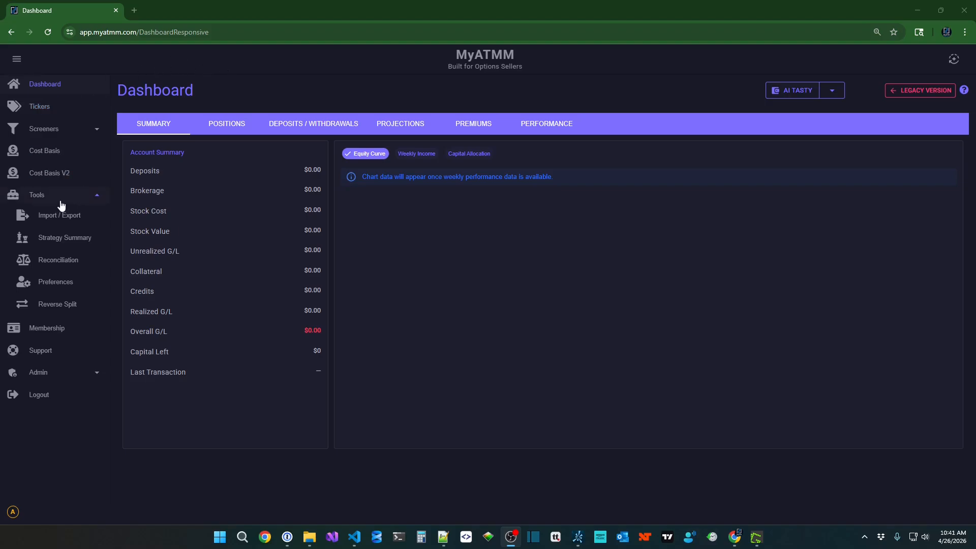
Open the Import / Export page and choose Tastytrade as the broker.
click(62, 220)
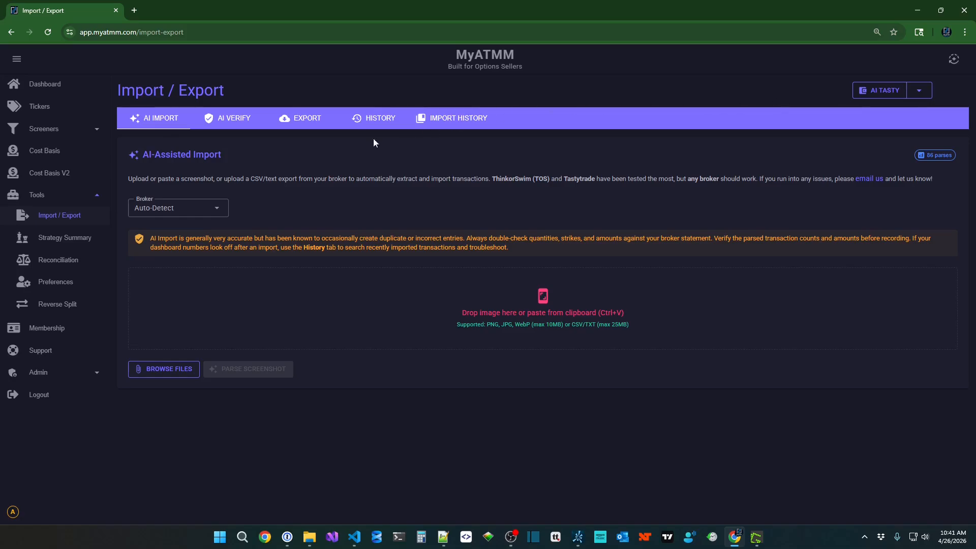
click(226, 210)
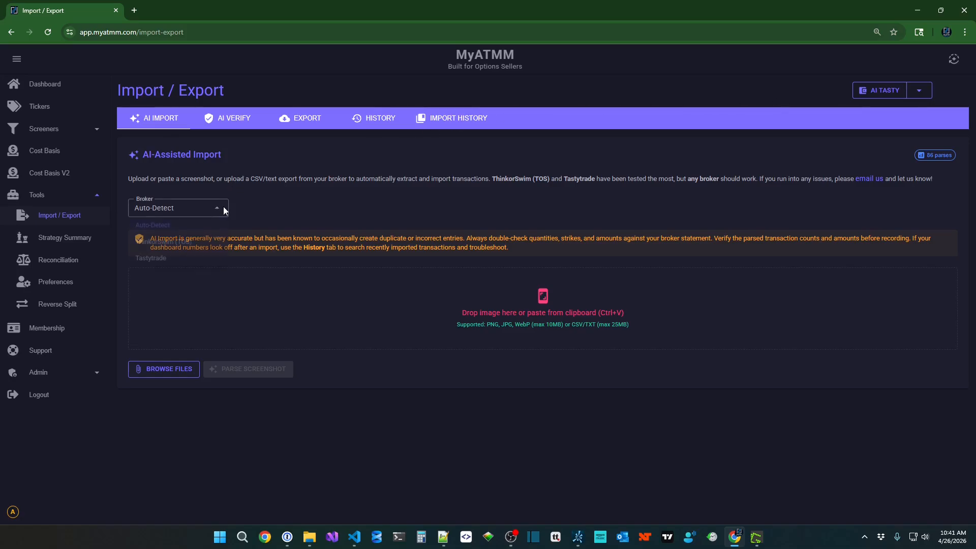
click(186, 259)
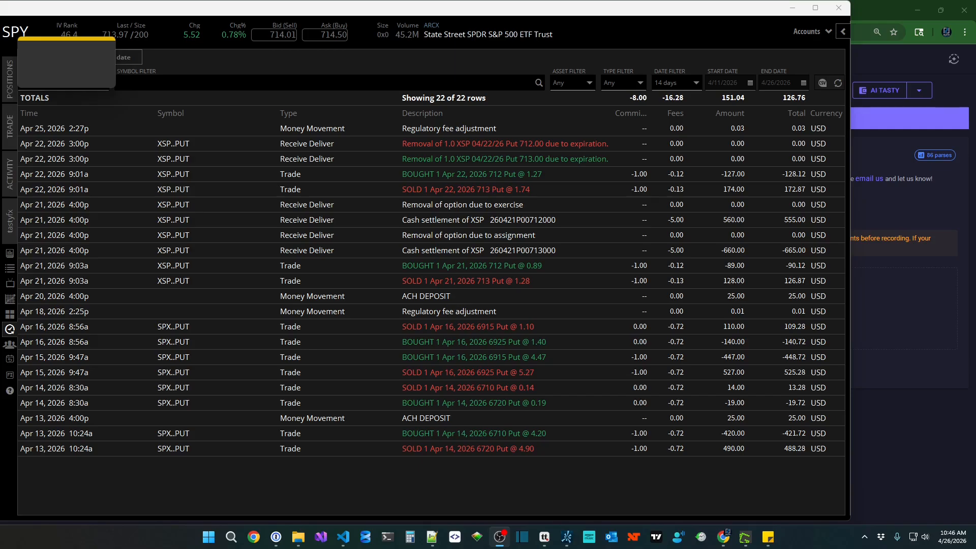
Capture the 22-row Tastytrade activity table with Greenshot and copy it to the clipboard.
key(Print)
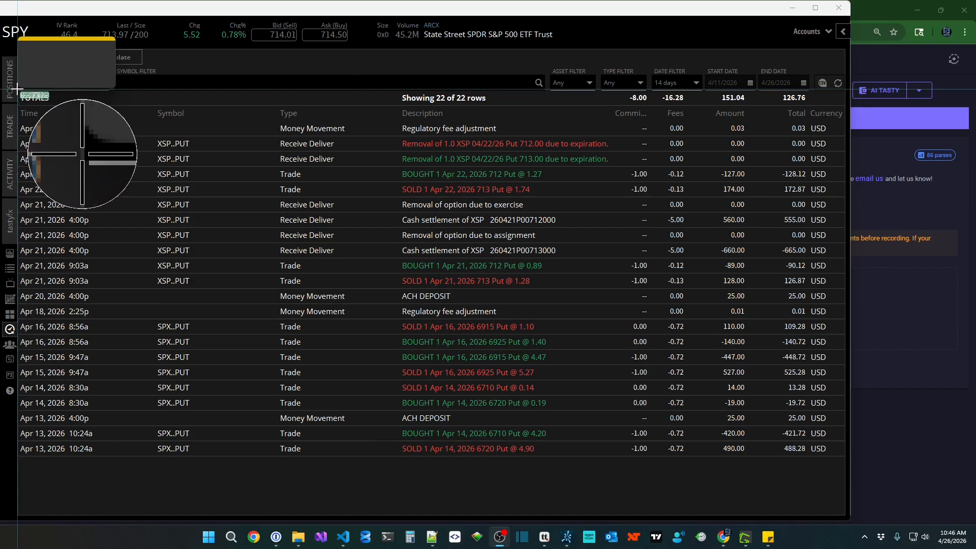
drag(17, 89, 846, 476)
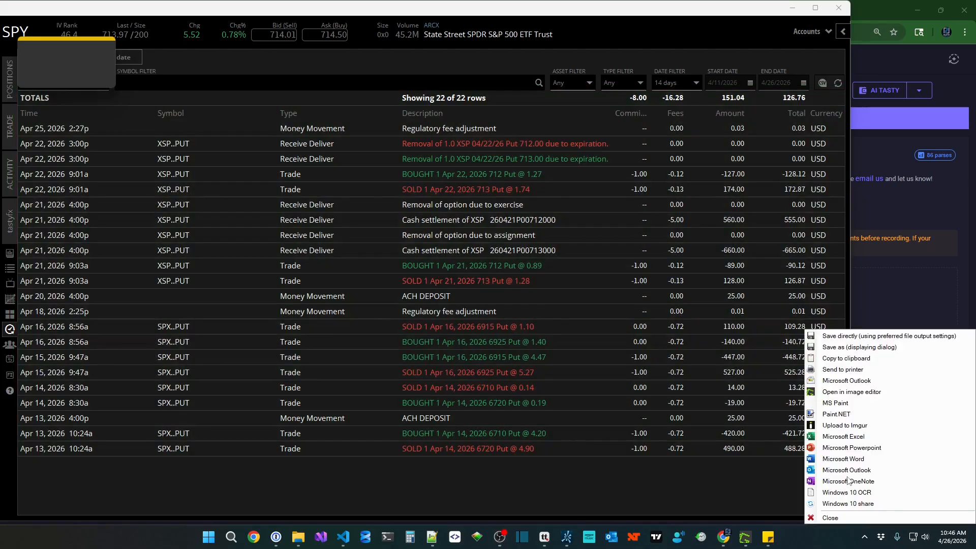
click(834, 364)
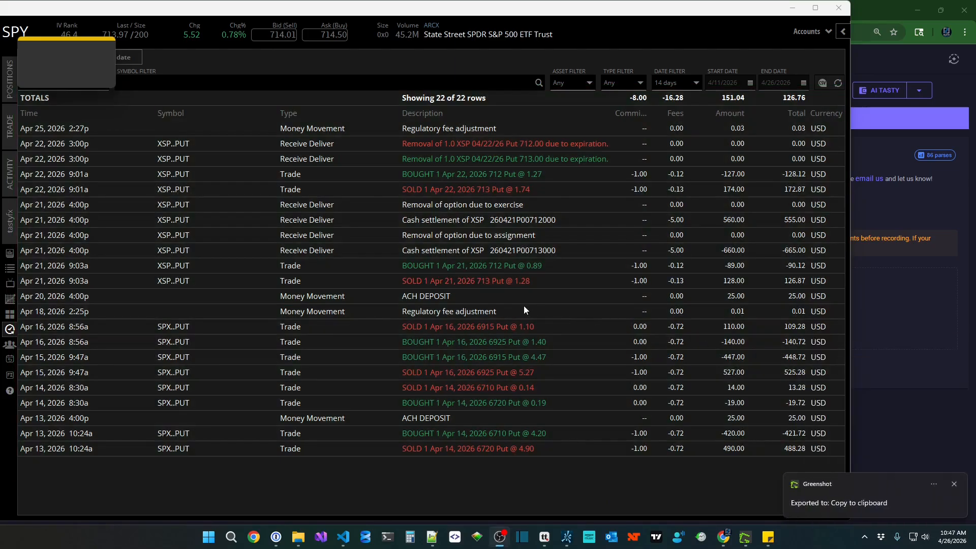
Paste the activity screenshot into MyATMM's drop zone and parse it into 18 transactions.
click(878, 7)
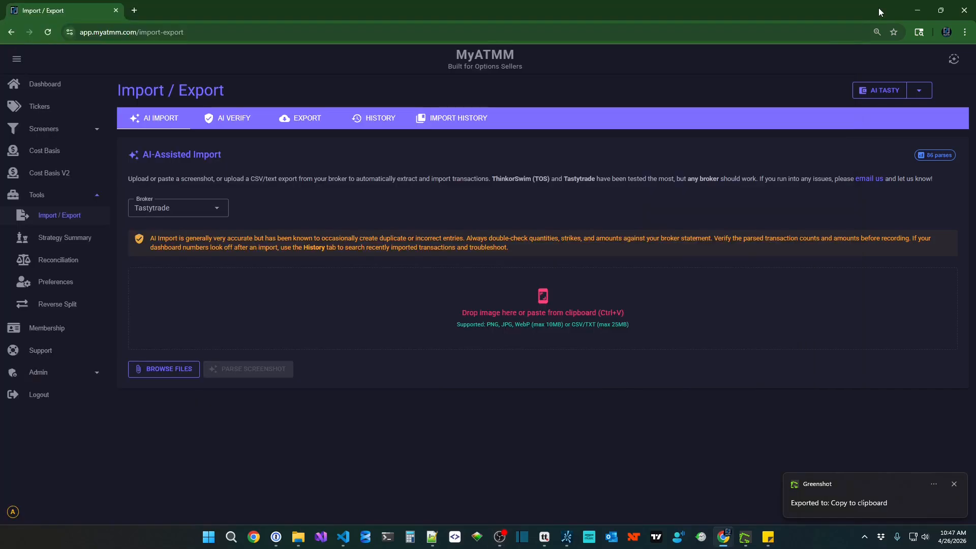
right_click(384, 304)
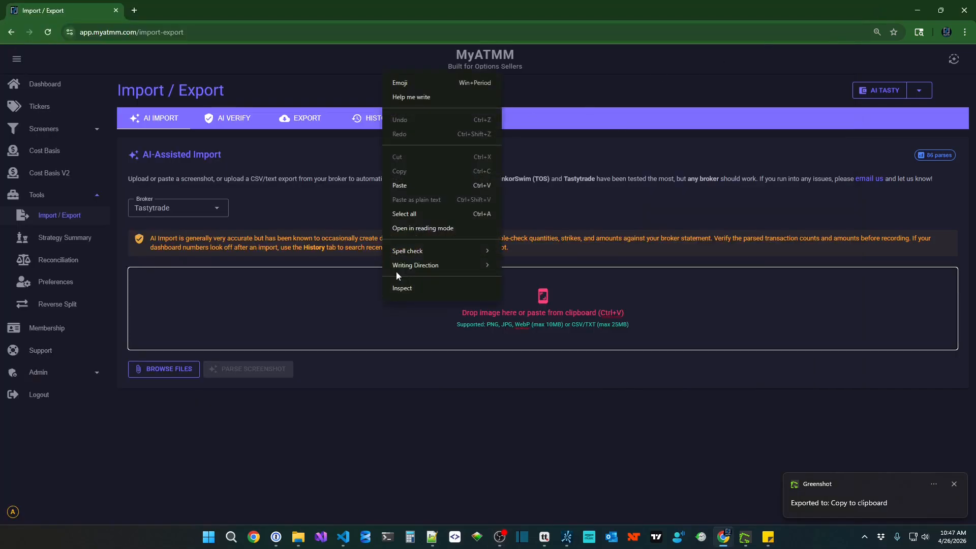
click(406, 186)
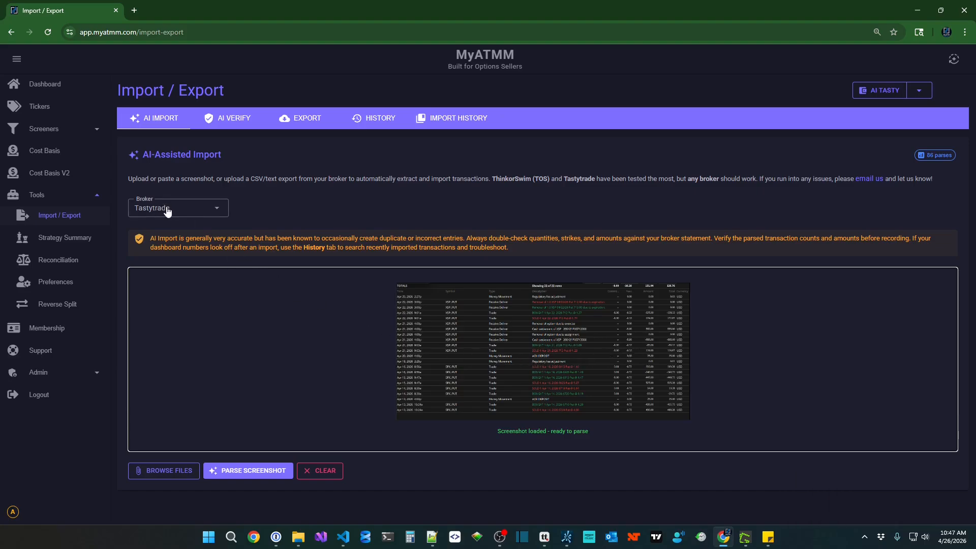
click(259, 470)
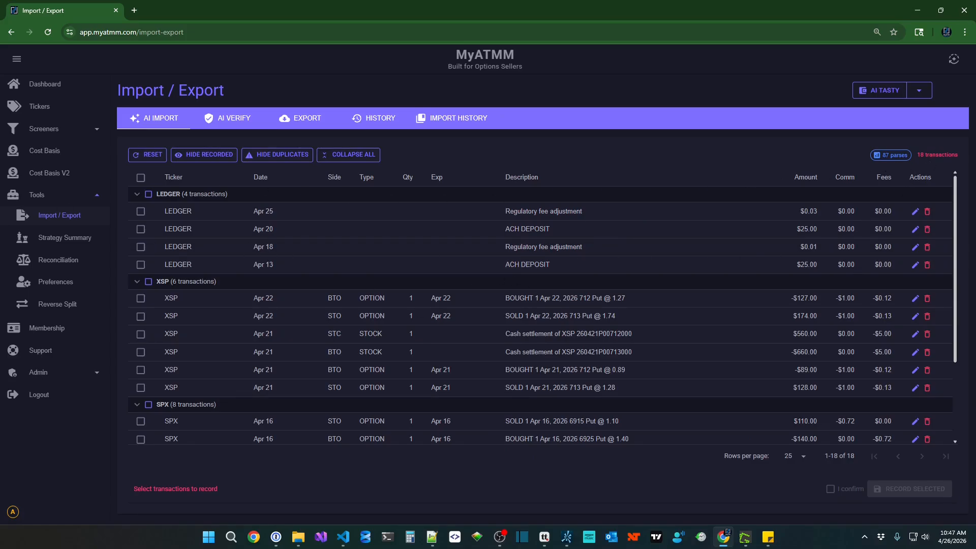
Switch to the Tastytrade window to compare its activity table with the parsed list.
key(alt+Tab)
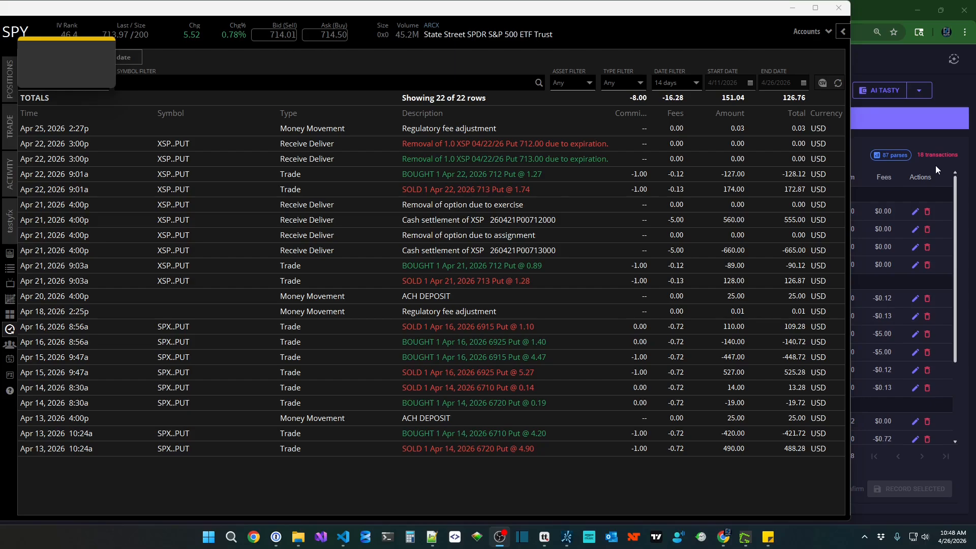
Return to MyATMM's review of the parsed transactions.
click(886, 7)
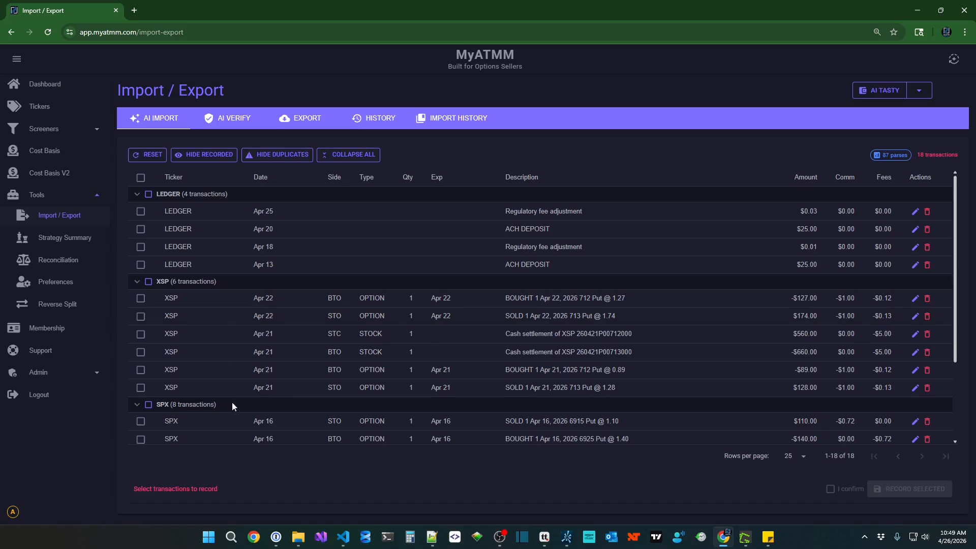
Select all 18 parsed transactions, confirm them, and record the selection.
scroll(339, 401, down, 3)
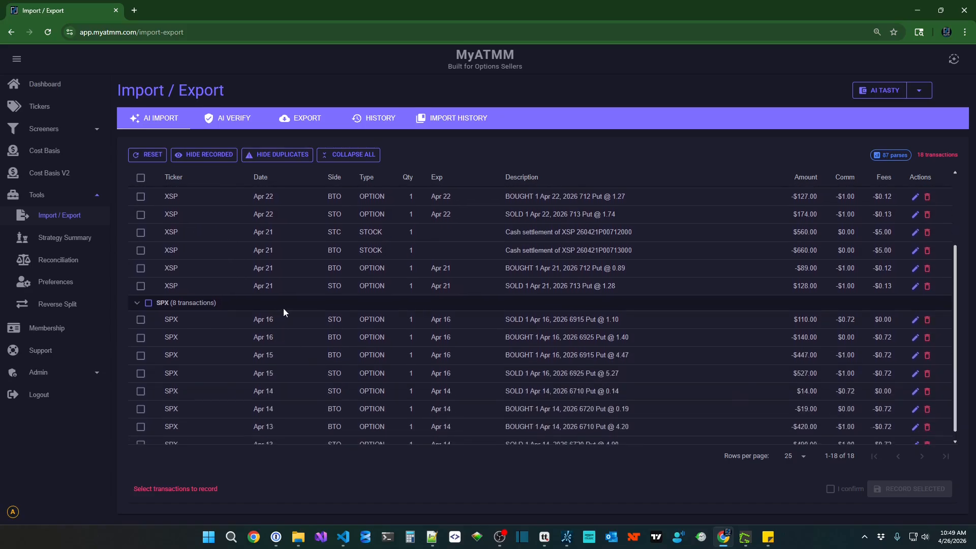
scroll(310, 315, up, 3)
scroll(363, 328, down, 2)
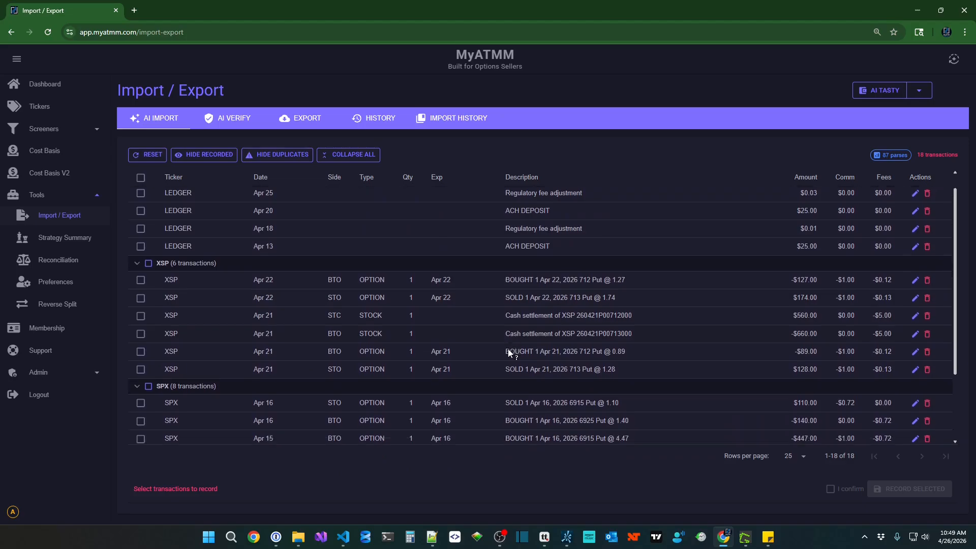
scroll(442, 361, down, 1)
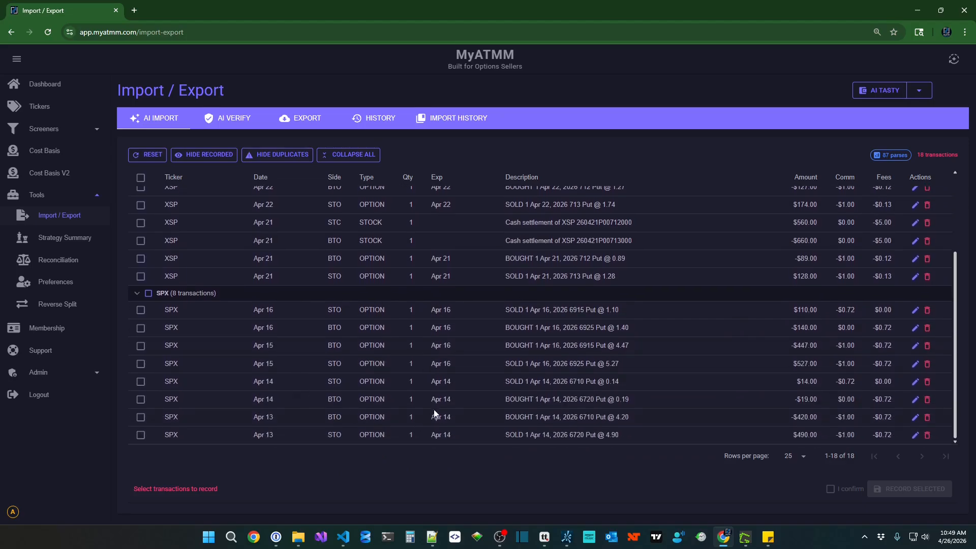
scroll(163, 213, up, 3)
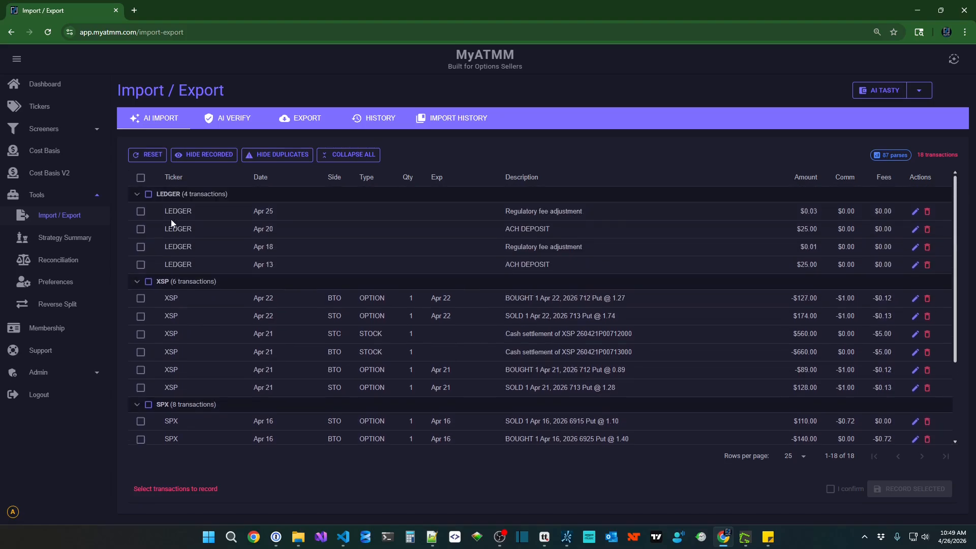
click(141, 178)
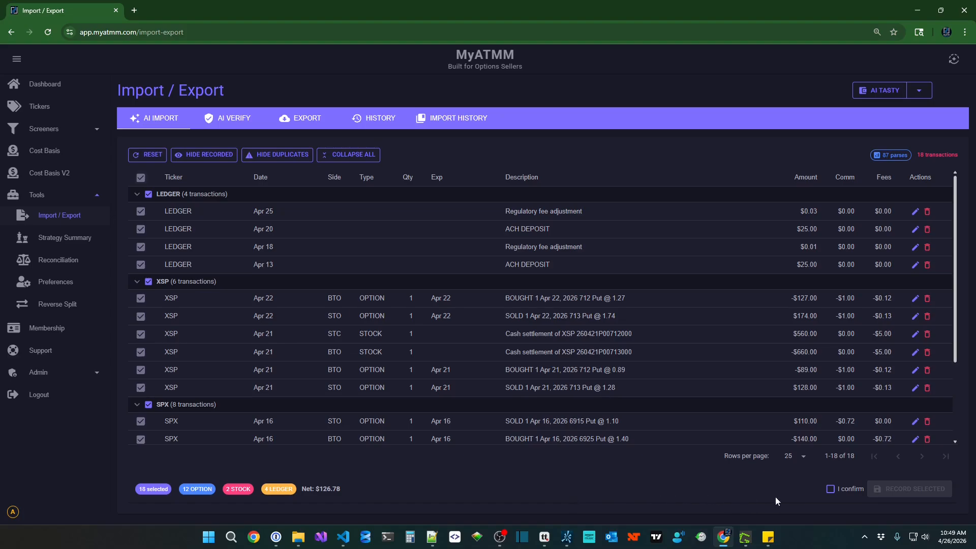
click(830, 491)
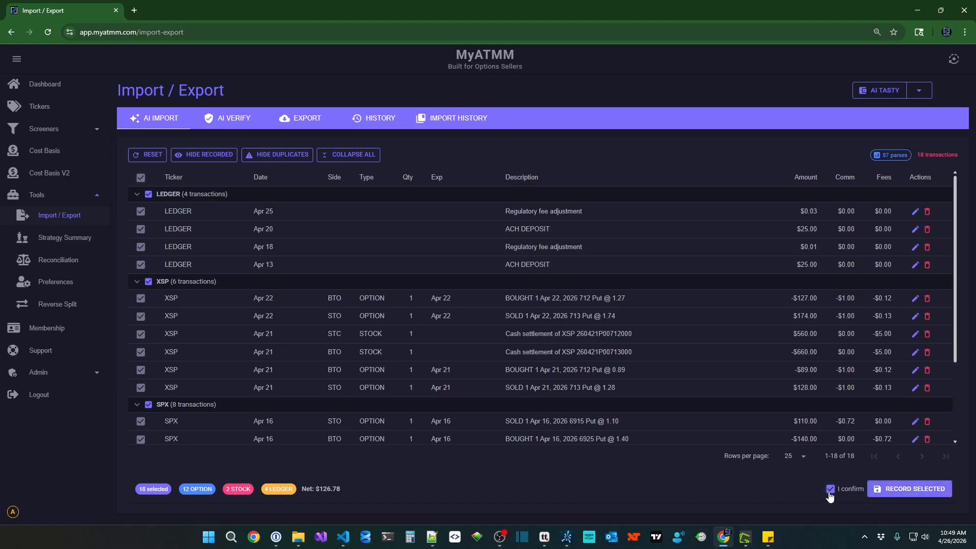
click(918, 494)
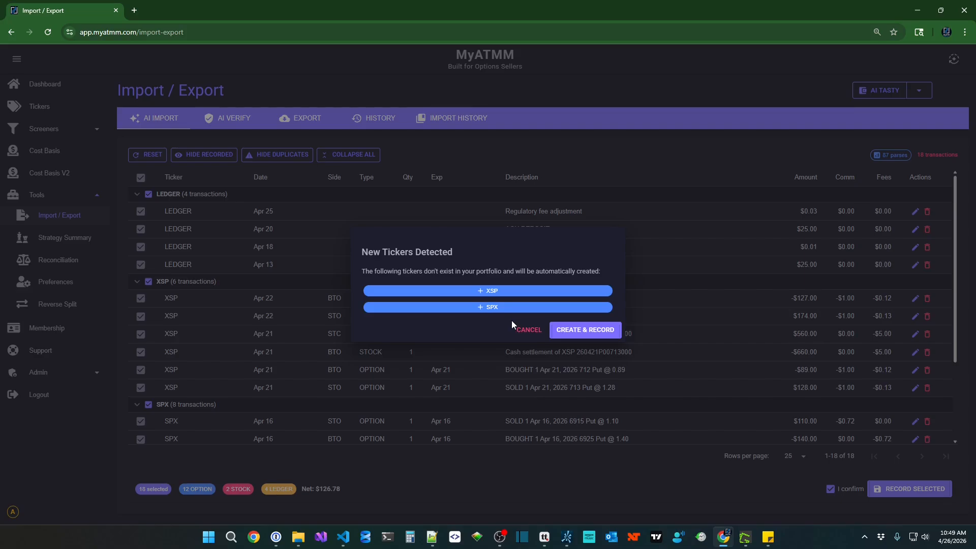
Auto-create the XSP and SPX tickers and record all 18 transactions.
click(577, 332)
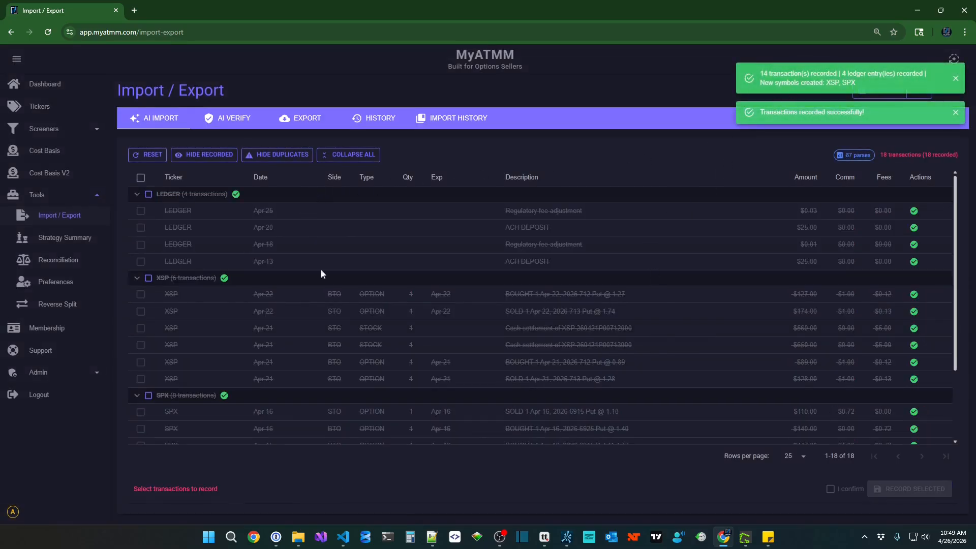
scroll(360, 352, down, 2)
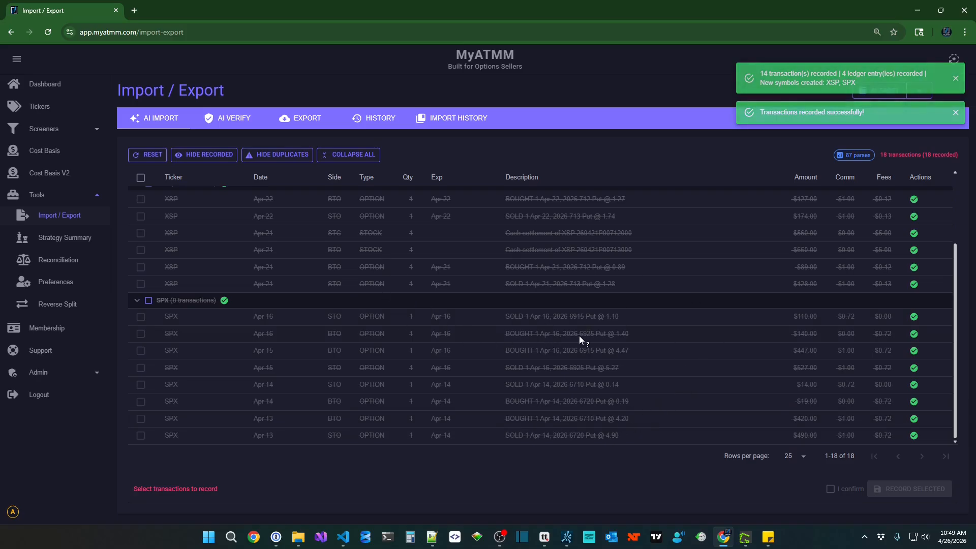
scroll(555, 376, up, 1)
scroll(555, 375, up, 1)
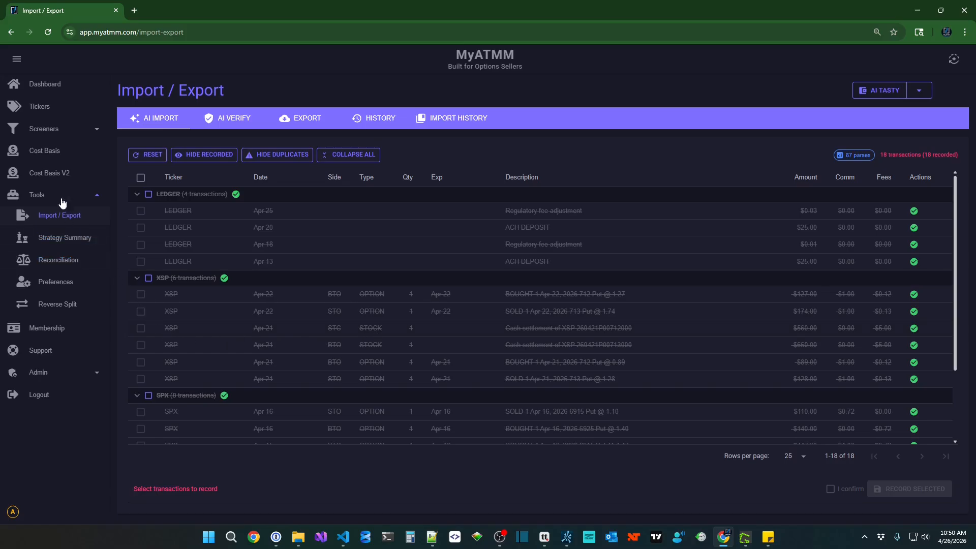
Show the six XSP transactions on the Cost Basis V2 Transactions tab.
click(51, 174)
click(191, 122)
click(169, 154)
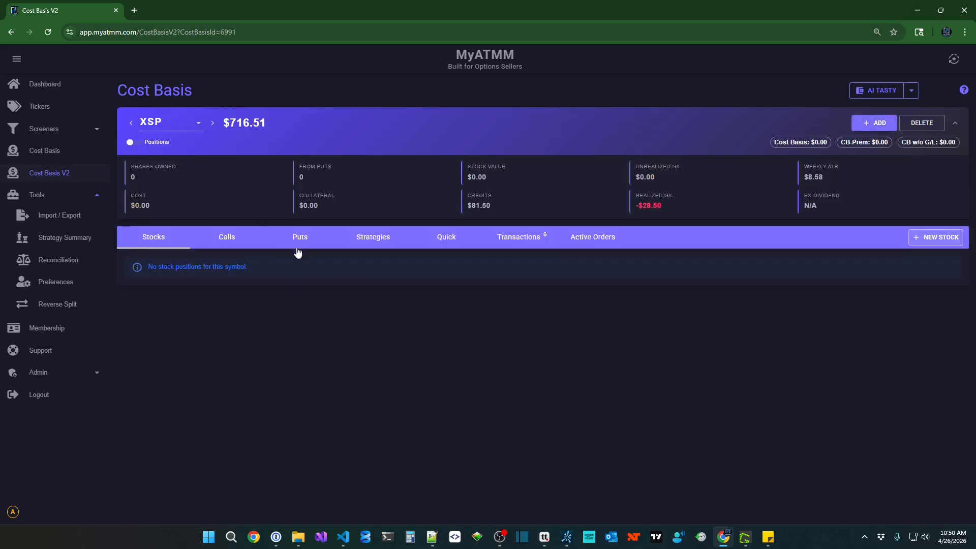
click(523, 243)
scroll(476, 399, down, 1)
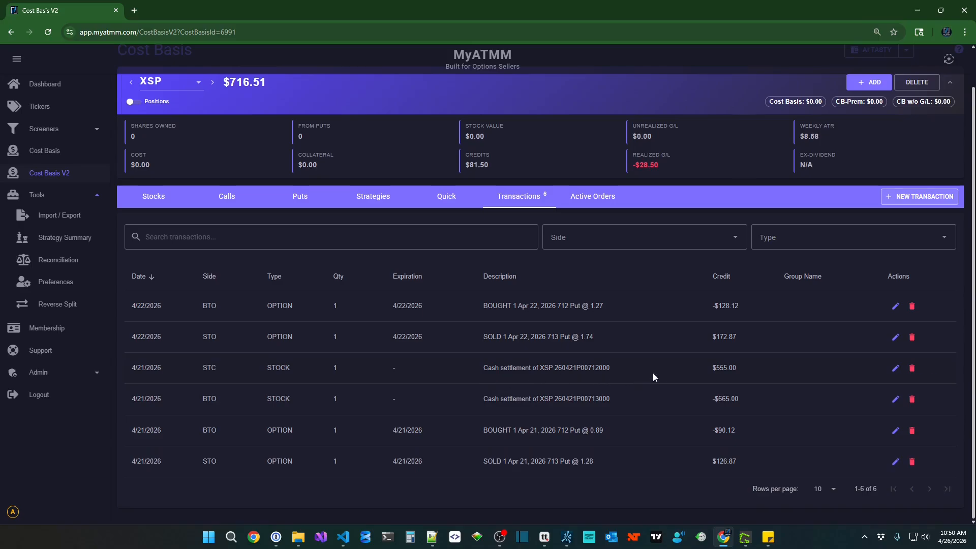
Edit the XSP 260421P00712000 STC row to type OPTION, expiring April 17, 2026.
click(895, 368)
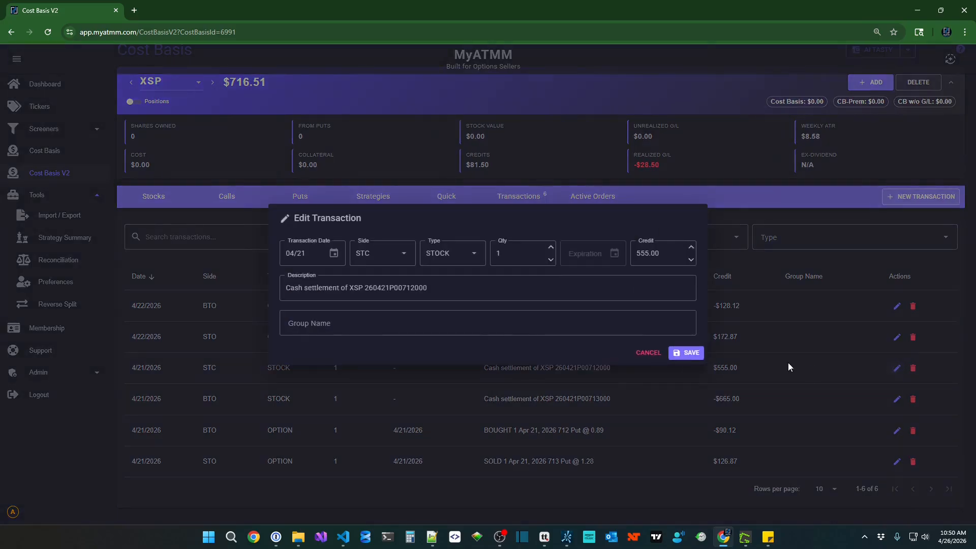
click(471, 257)
click(459, 276)
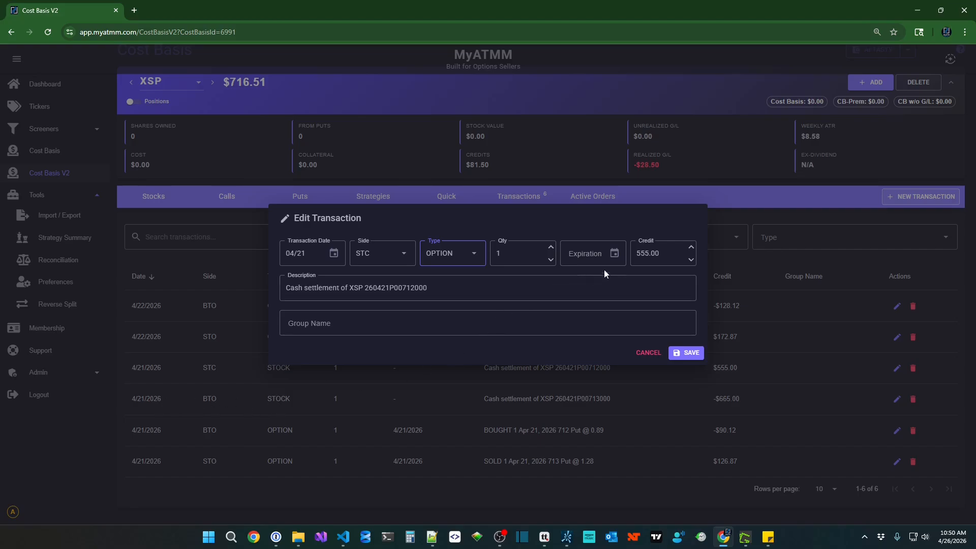
click(615, 258)
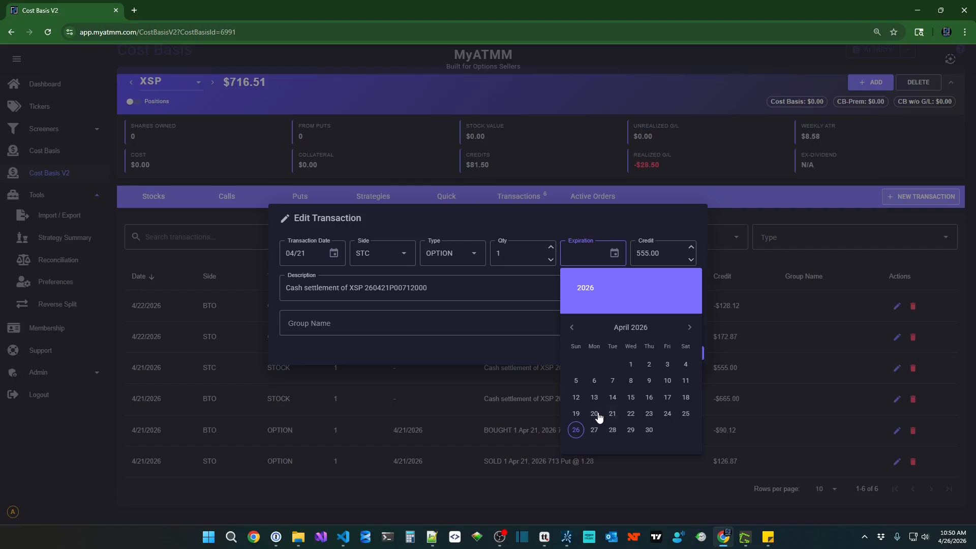
click(667, 397)
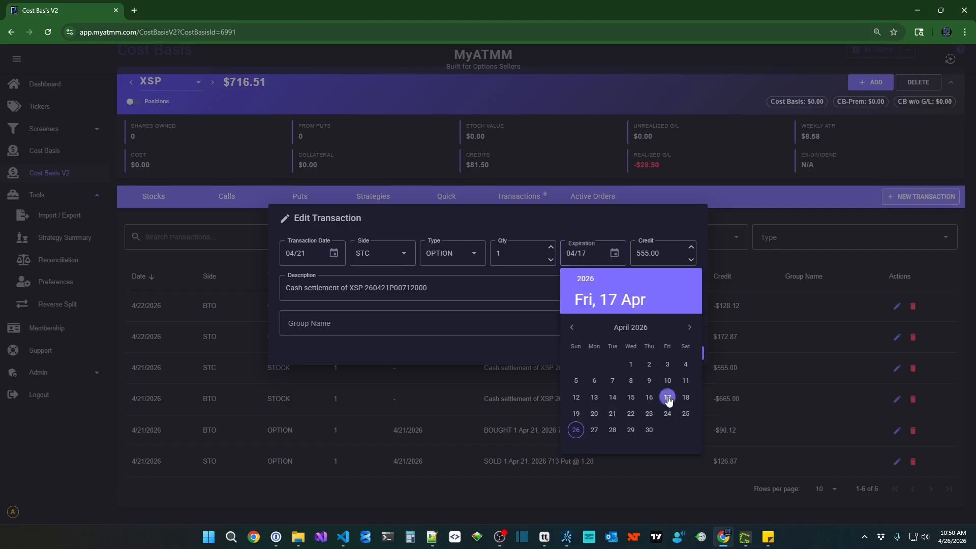
click(690, 352)
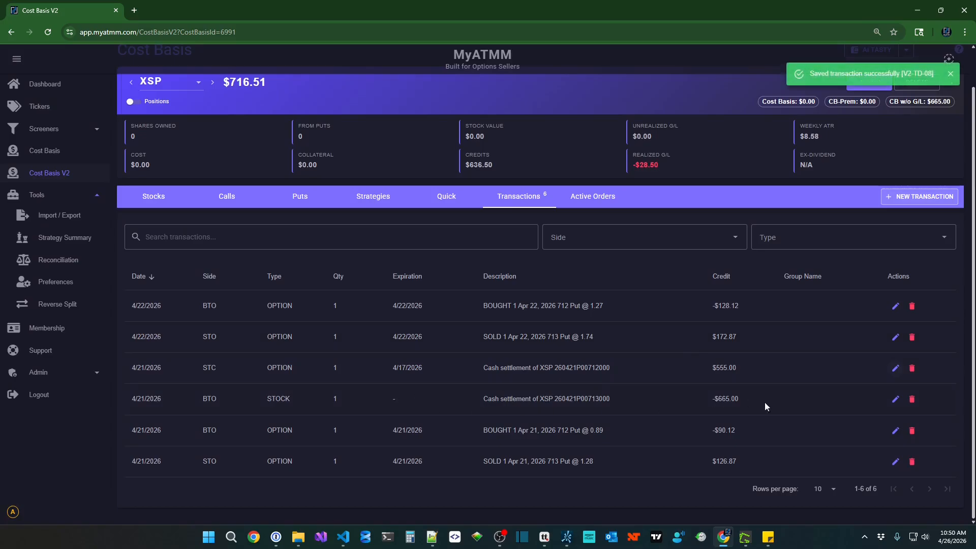
Edit the XSP 260421P00713000 BTO row to type OPTION, expiring April 17, 2026.
click(895, 399)
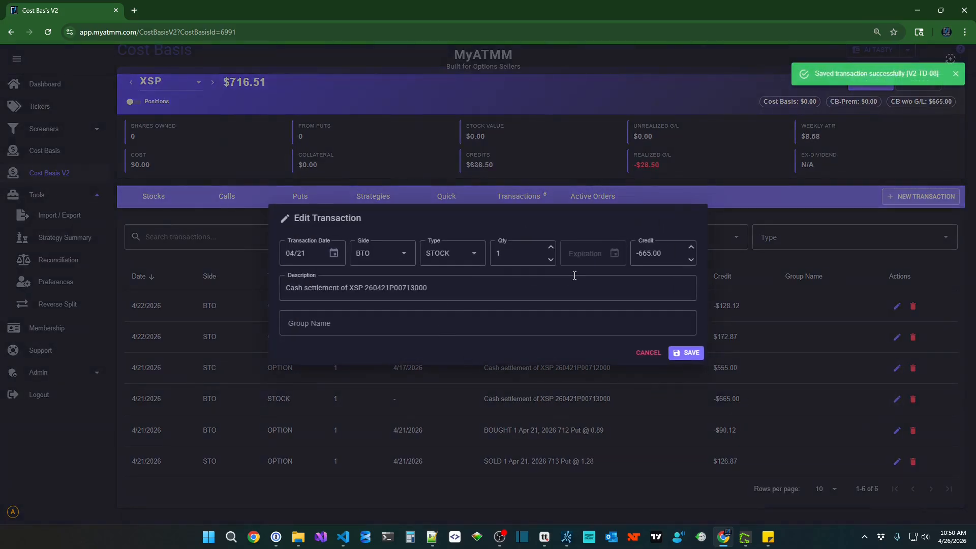
click(466, 254)
click(449, 284)
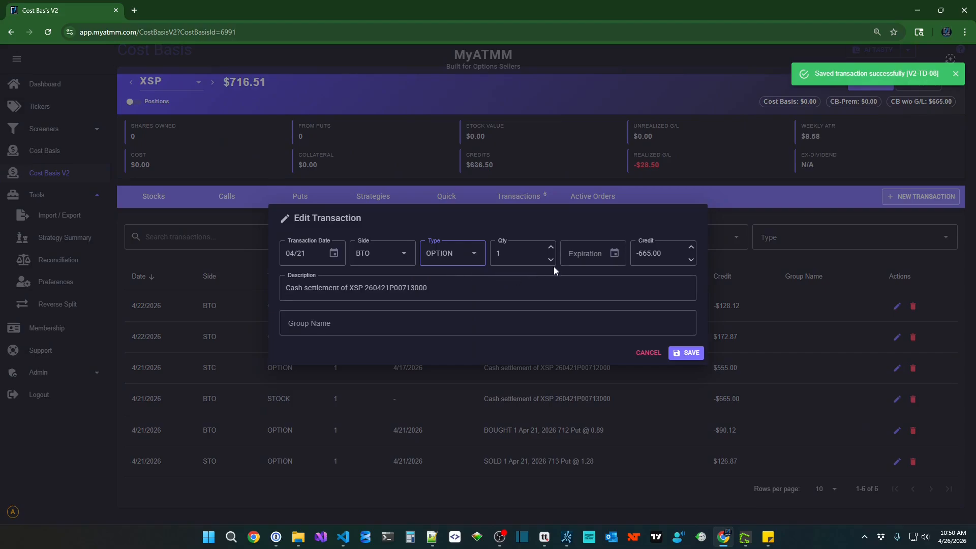
click(614, 253)
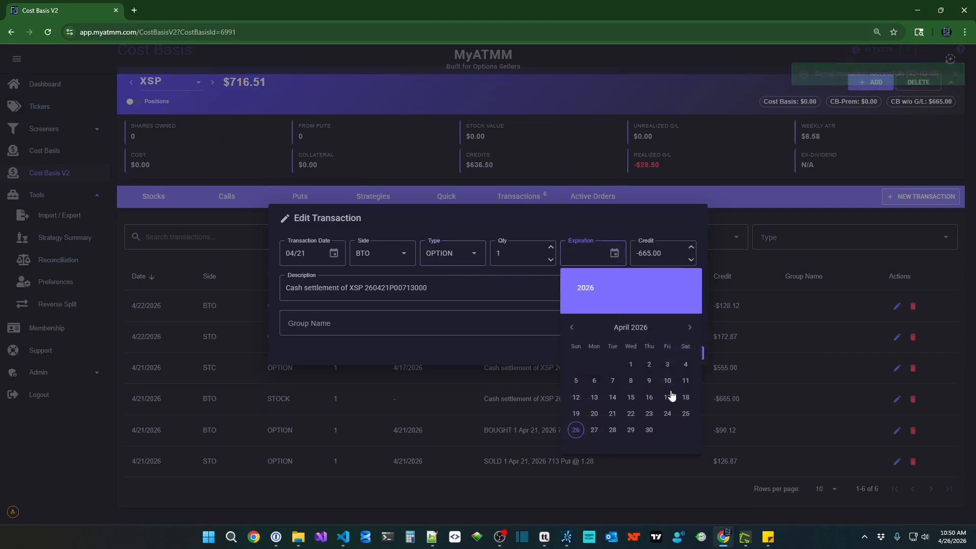
click(668, 397)
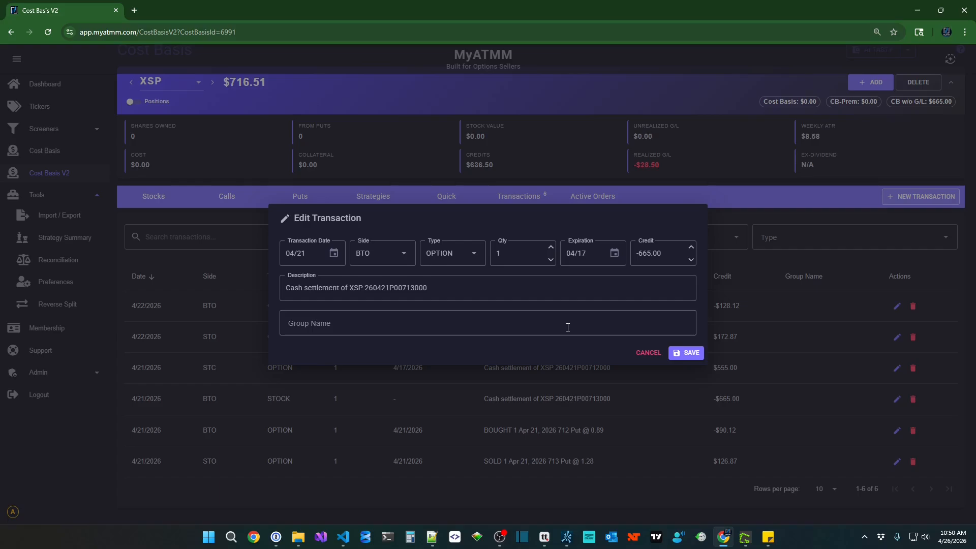
click(682, 354)
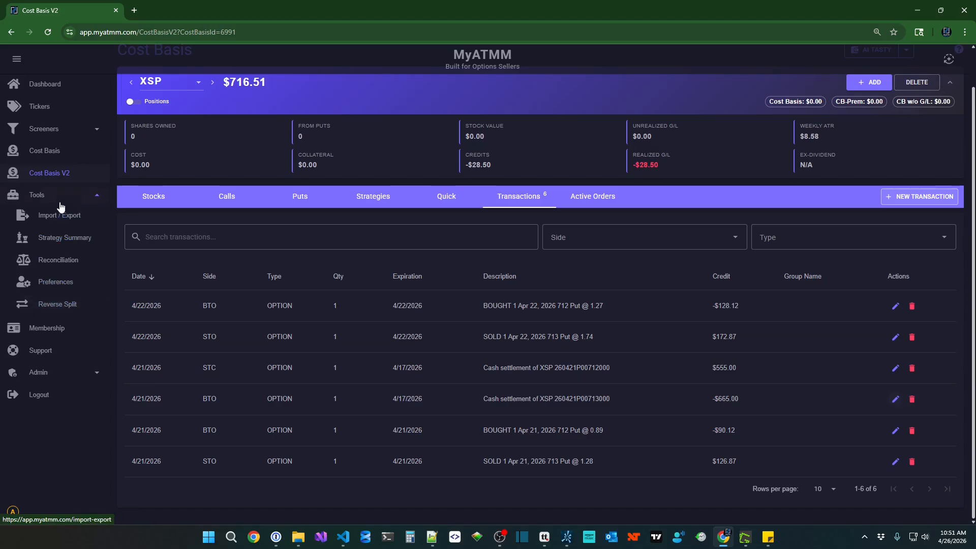
Visit the Import / Export page, then return to the Dashboard.
click(52, 219)
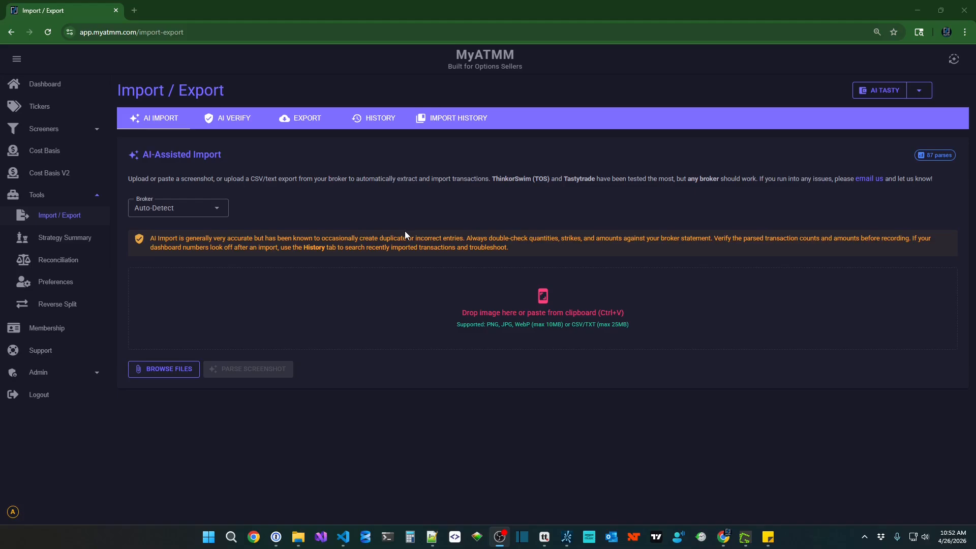
click(53, 86)
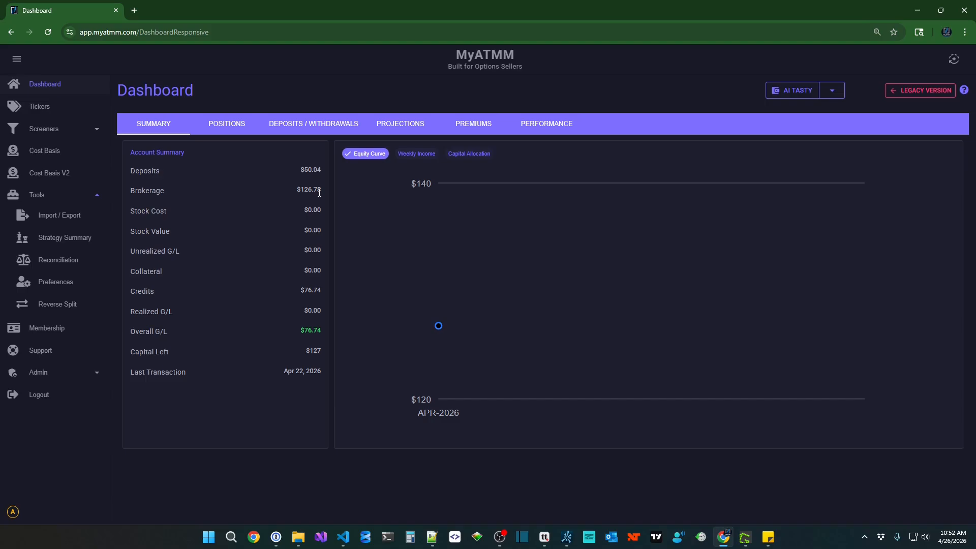
Check the Deposits / Withdrawals list, then return to the Summary showing $76.74 credits.
click(322, 126)
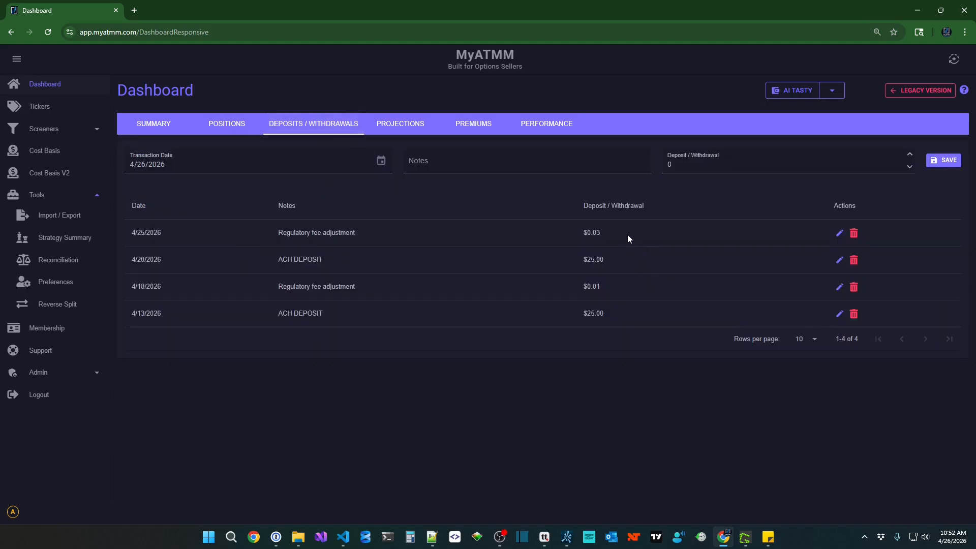
click(141, 129)
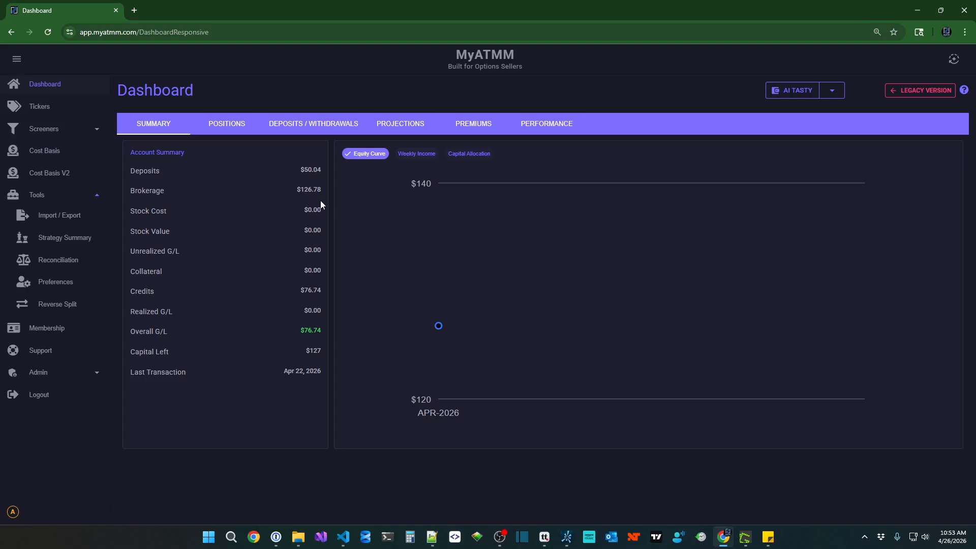
Search the Import / Export transaction history from 4/1/2026 to 4/26/2026.
click(69, 223)
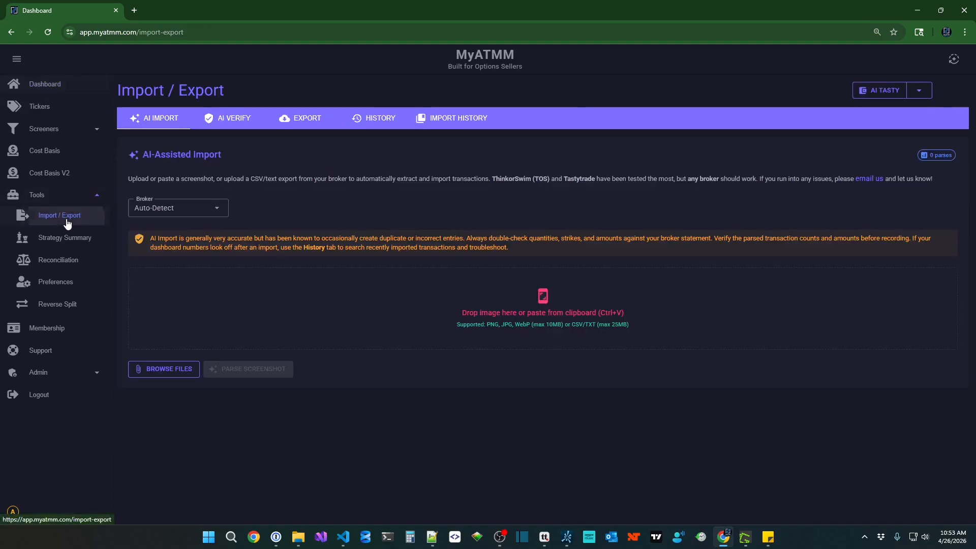
click(369, 120)
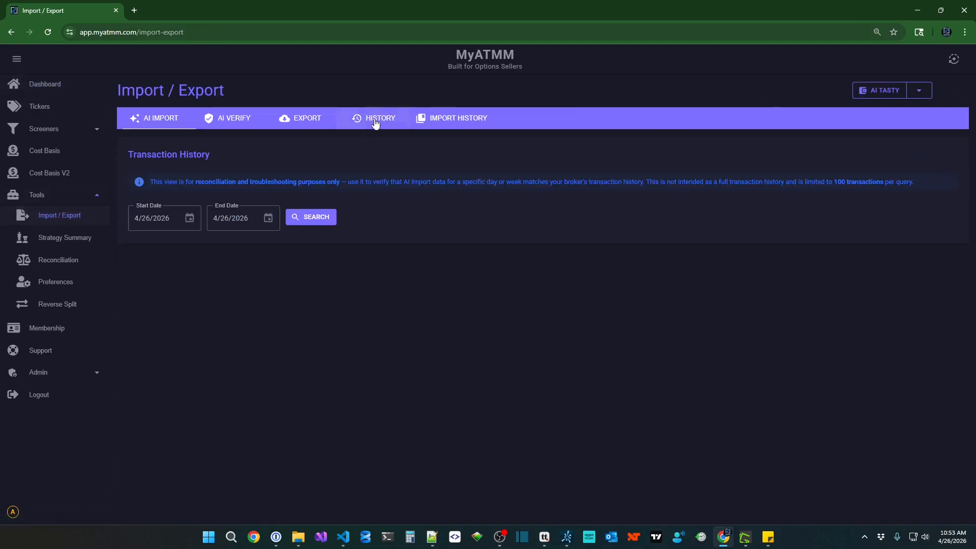
click(189, 218)
click(199, 330)
click(312, 219)
Find and briefly highlight the XSP -$110.00 realized loss in the results.
scroll(673, 348, down, 2)
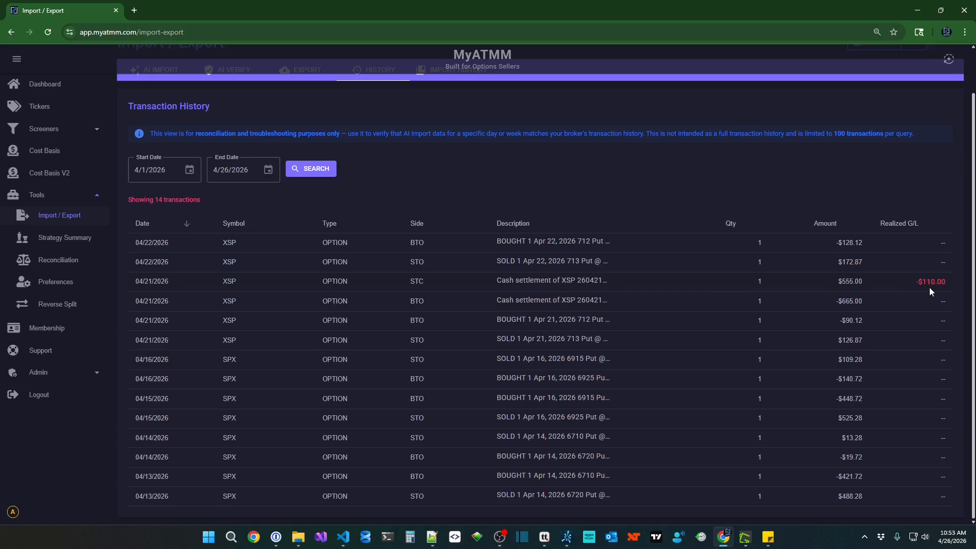
drag(901, 283, 961, 283)
click(897, 283)
Show the XSP transactions on the Cost Basis V2 page.
click(55, 173)
click(190, 124)
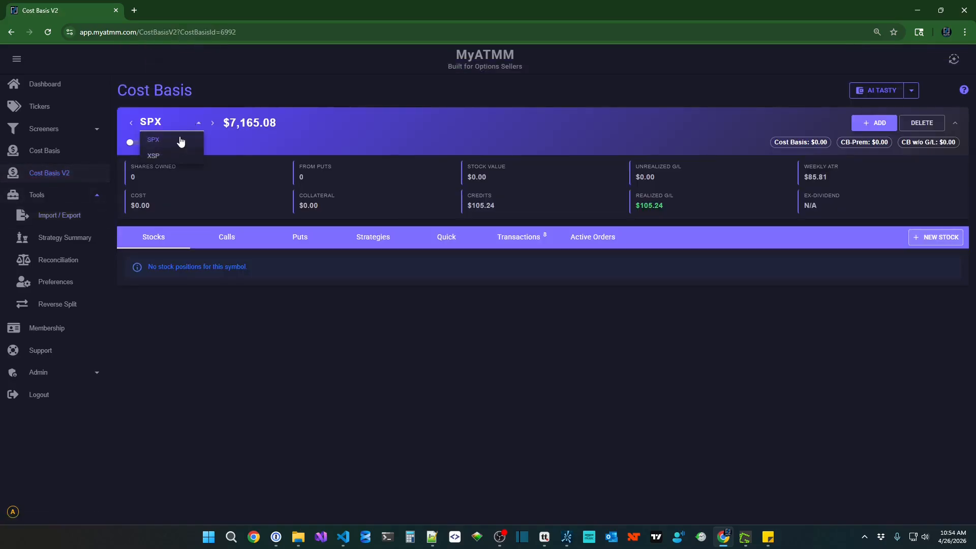
click(170, 156)
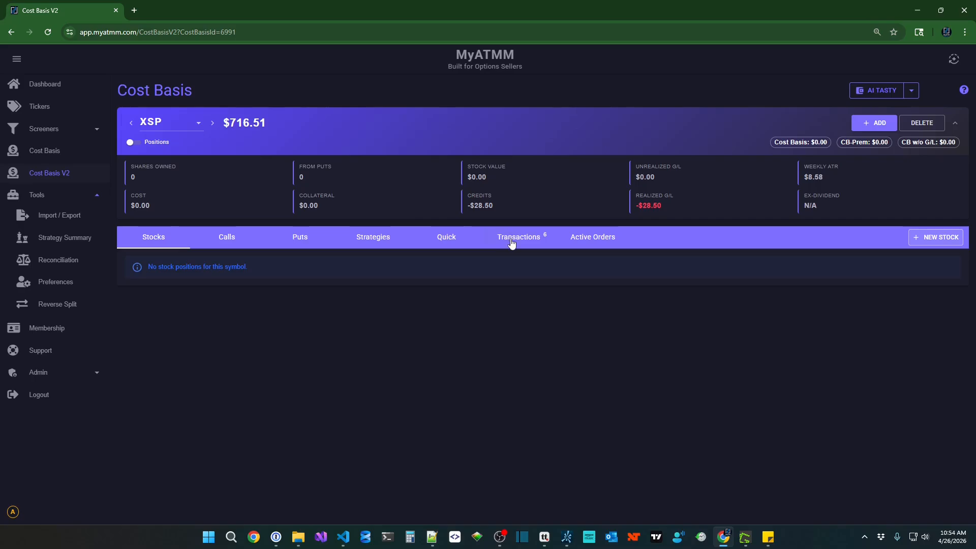
click(512, 244)
Inspect the SOLD 713 Put row's edit form without changes, then go back to the Dashboard.
scroll(739, 400, down, 1)
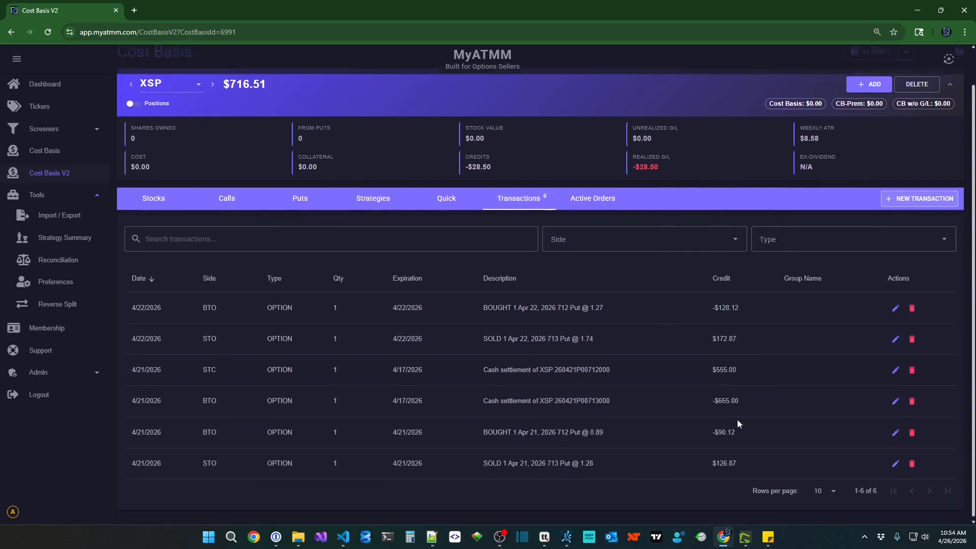
drag(720, 461, 736, 462)
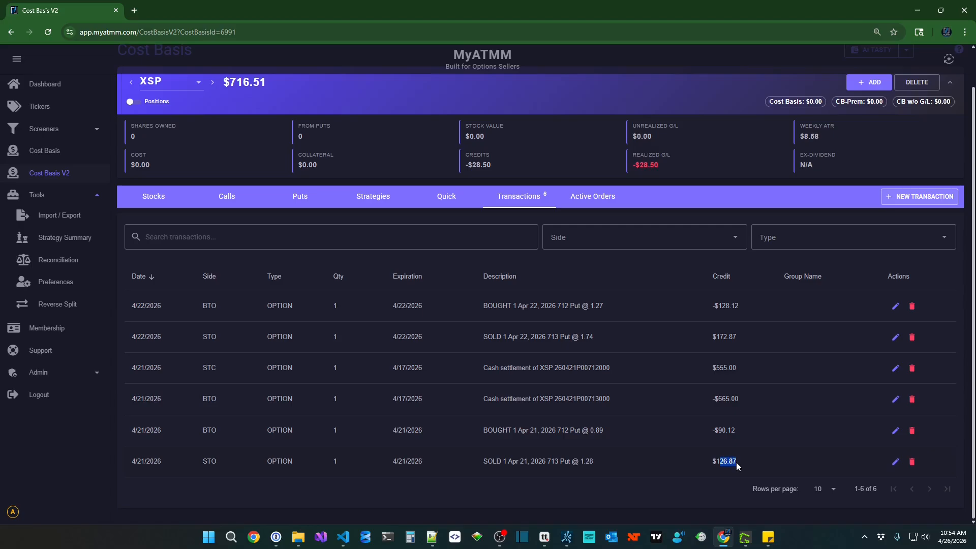
click(892, 462)
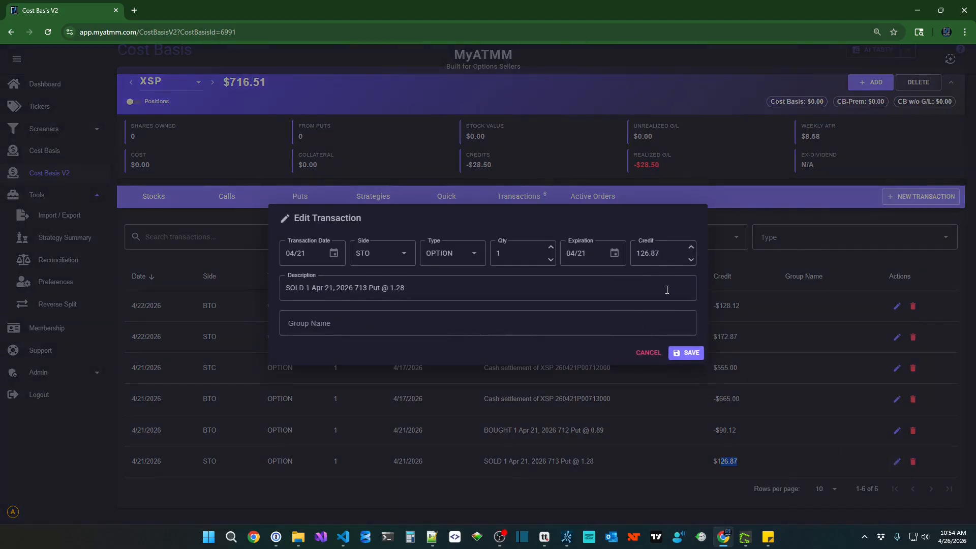
click(649, 353)
click(789, 379)
click(11, 32)
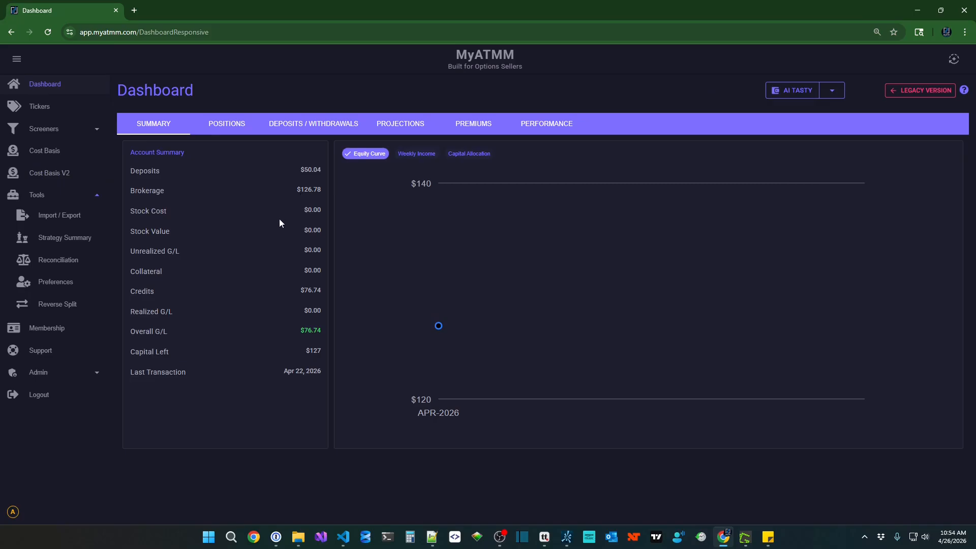
Go to Import / Export, showing the AI-Assisted Import panel set to Auto-Detect.
click(77, 219)
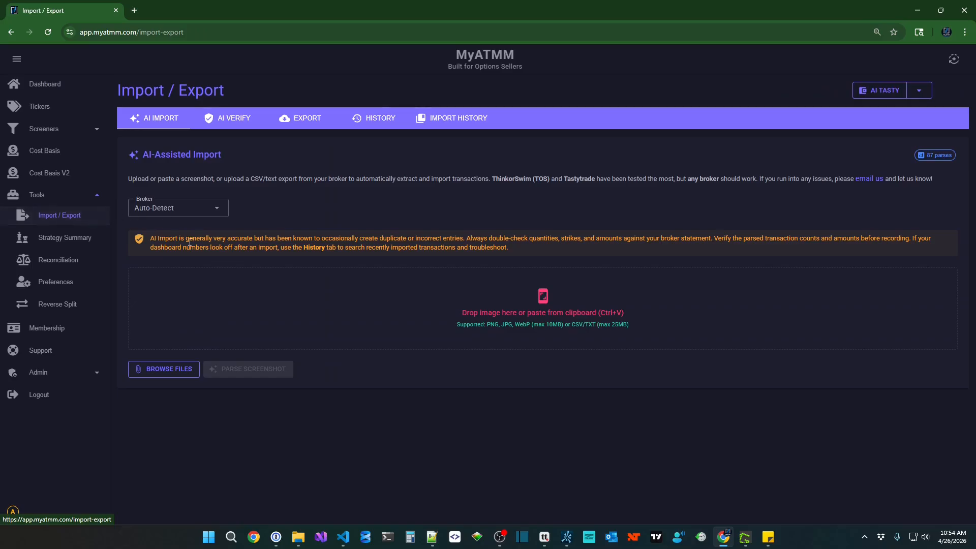